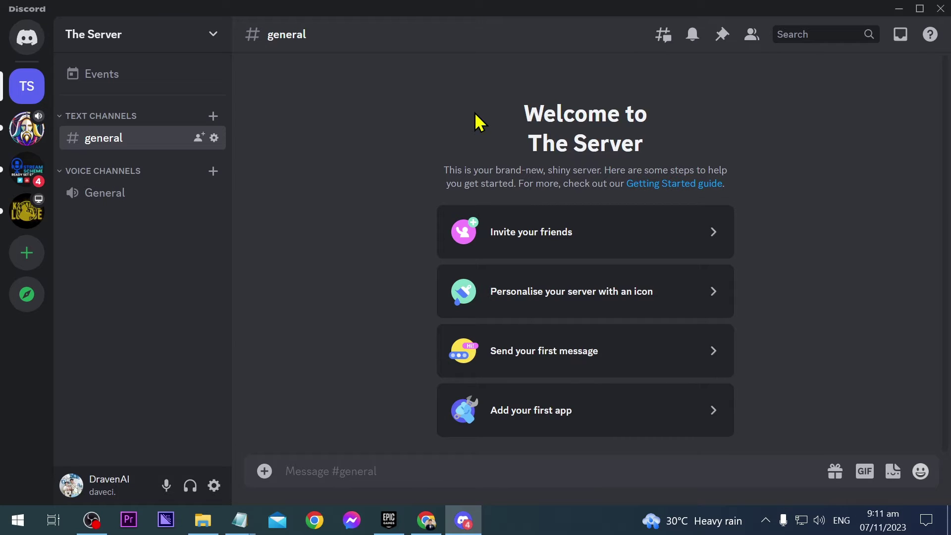
Open the dropdown menu next to the server name 'The Server'
click(203, 35)
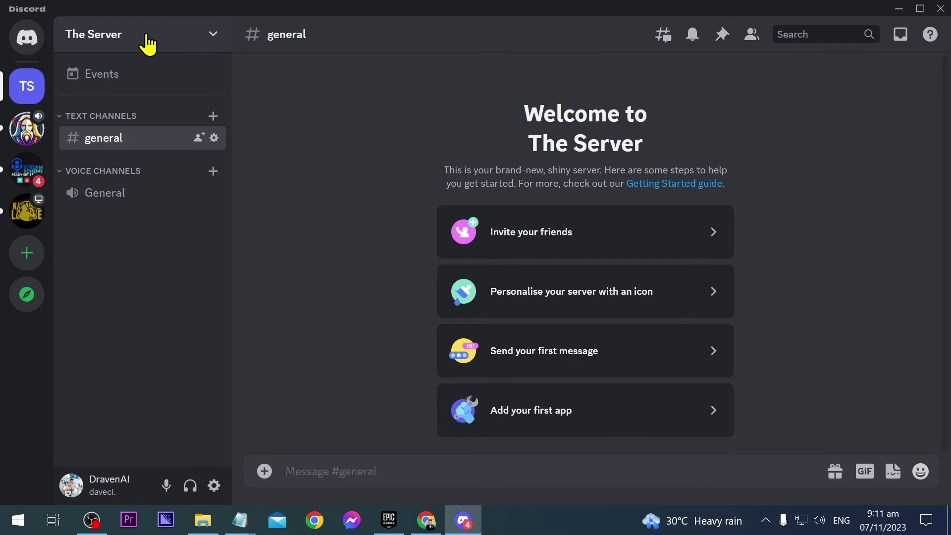
click(213, 35)
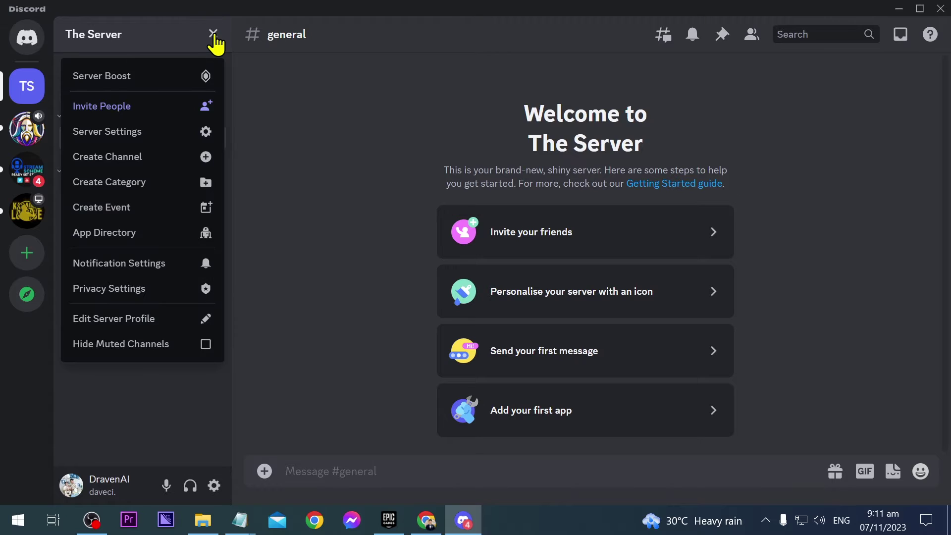
In Server Settings, put the caret after 'The Server' in the Server Name field
click(119, 133)
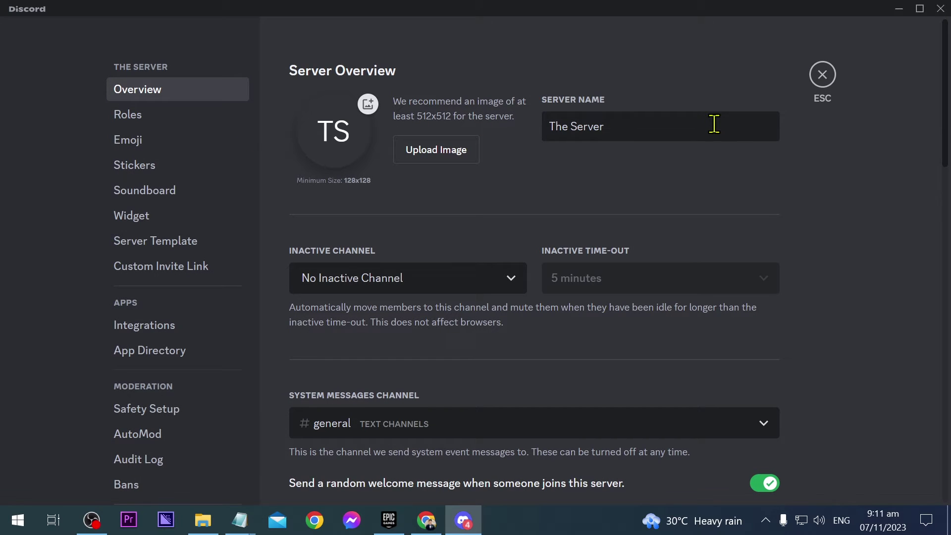
click(679, 125)
drag(680, 125, 503, 123)
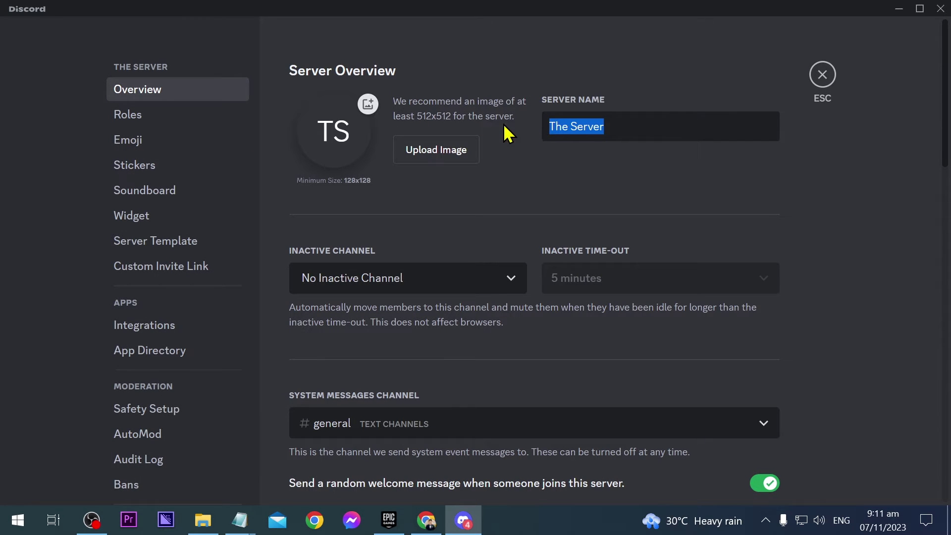
click(604, 125)
triple_click(627, 128)
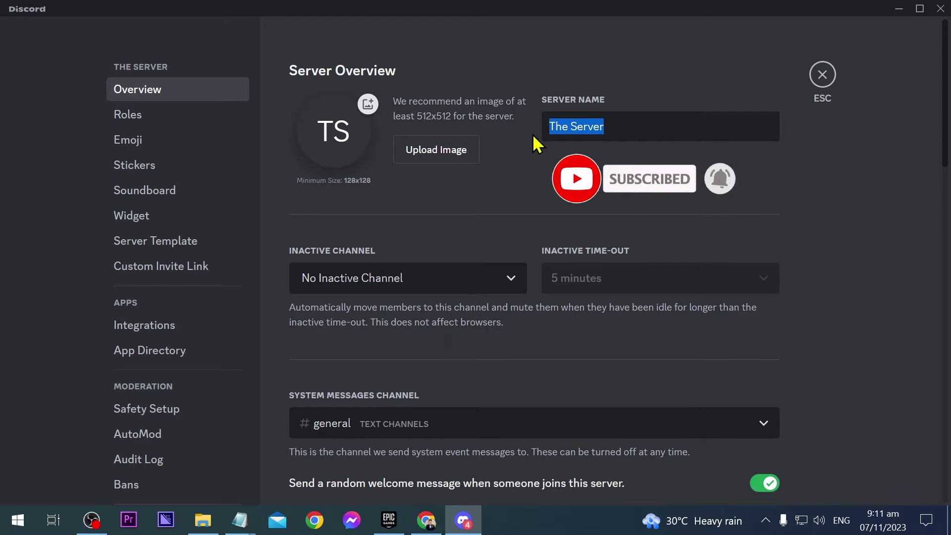
click(644, 128)
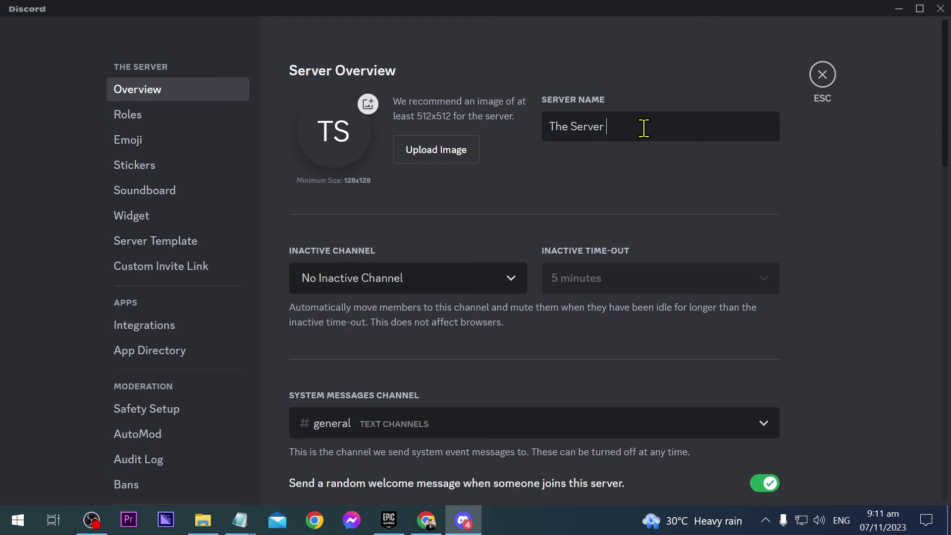
text(Number)
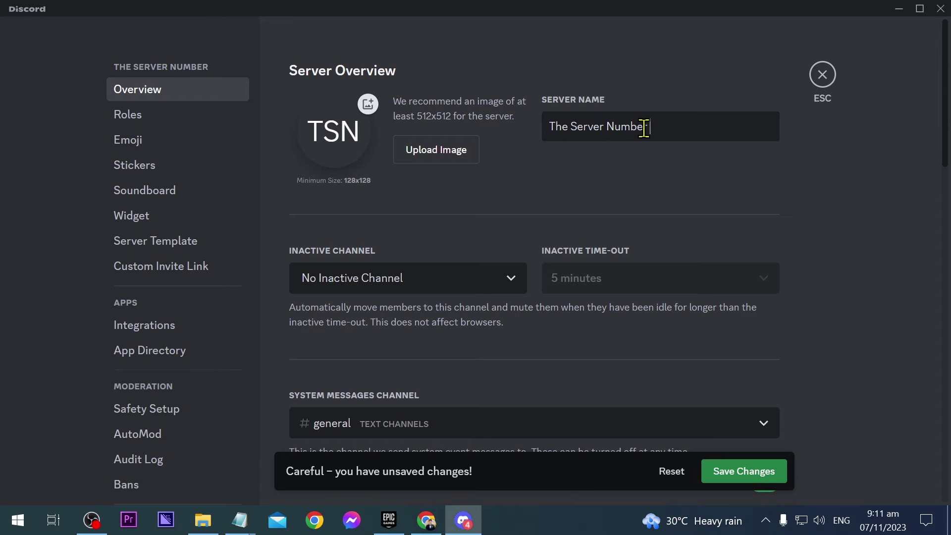
text( 1)
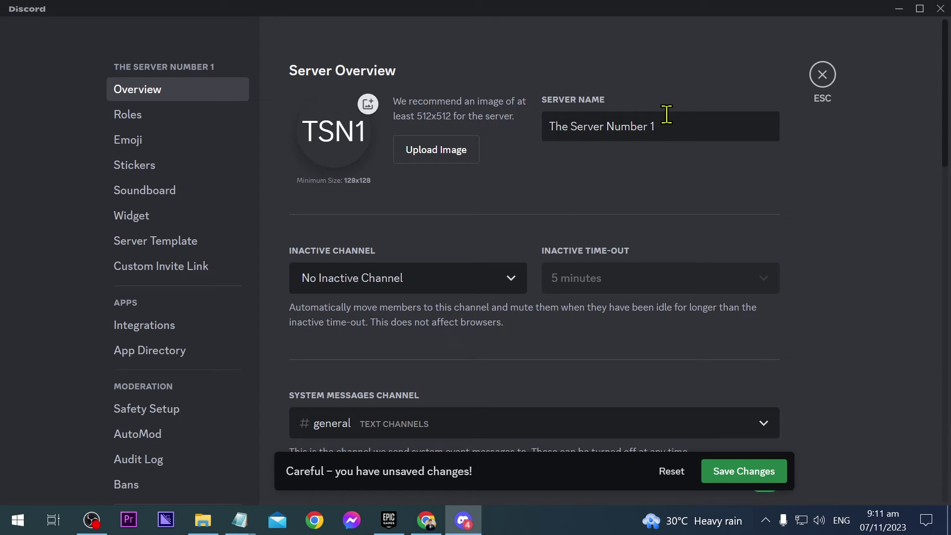
scroll(605, 176, down, 1)
scroll(605, 177, down, 5)
scroll(606, 175, down, 3)
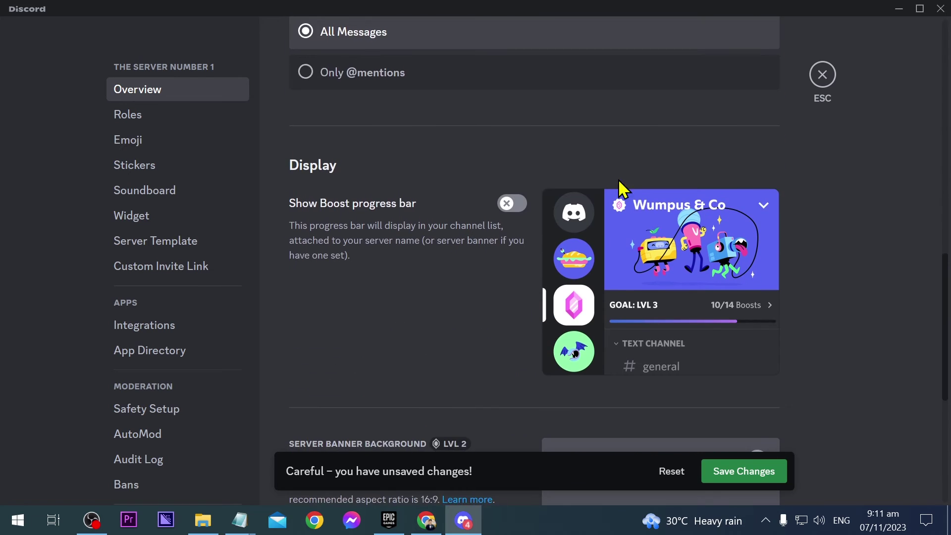
Save the name 'The Server Number 1' and close Server Settings
click(750, 473)
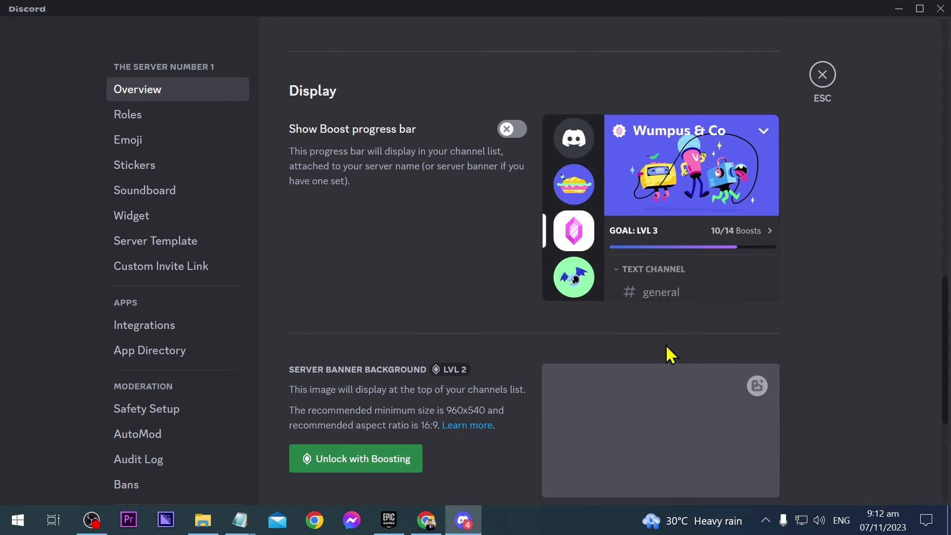
scroll(653, 345, up, 5)
scroll(643, 344, up, 5)
click(822, 74)
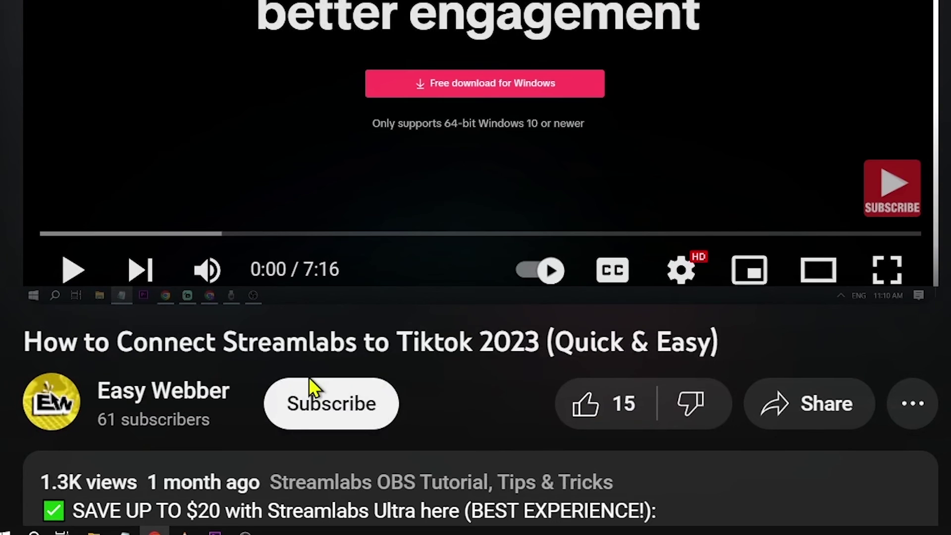
Subscribe to Easy Webber with All notifications and like the Streamlabs to Tiktok video
click(356, 407)
click(439, 403)
click(401, 214)
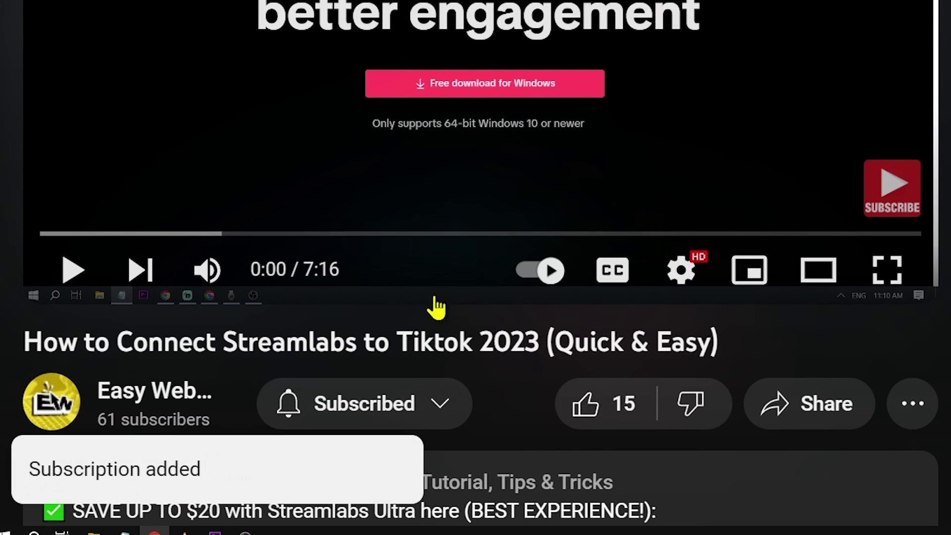
click(627, 422)
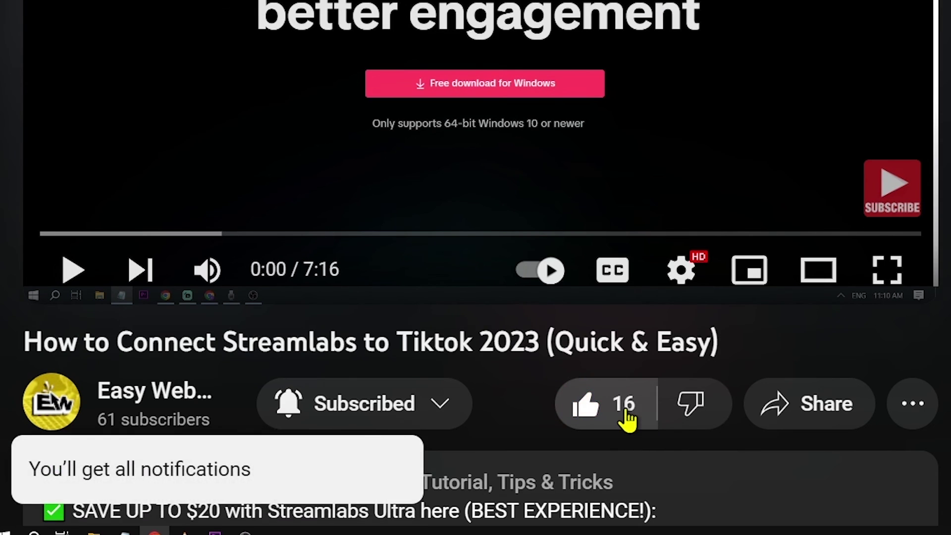